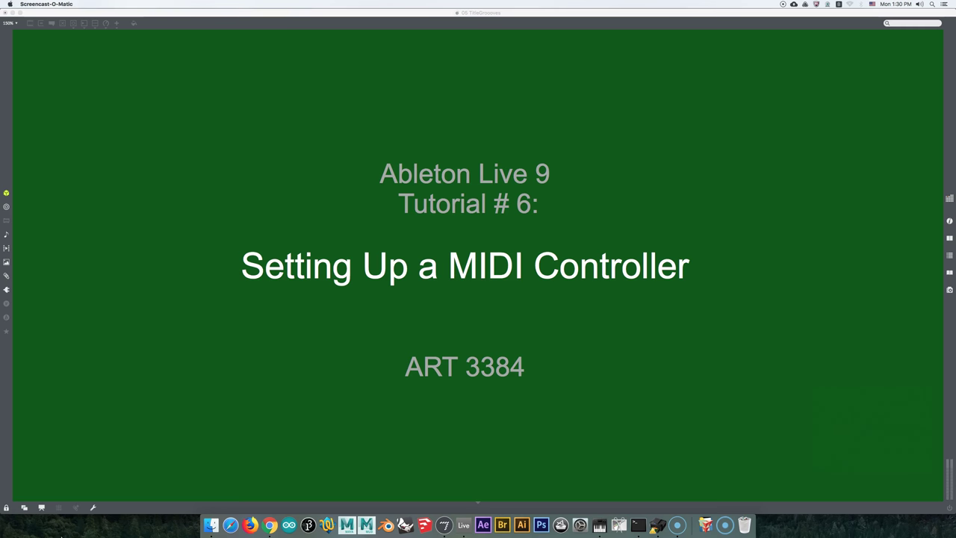
# - Bring up the macOS app switcher from the Keynote tutorial title slide
pyautogui.press('super+Tab')
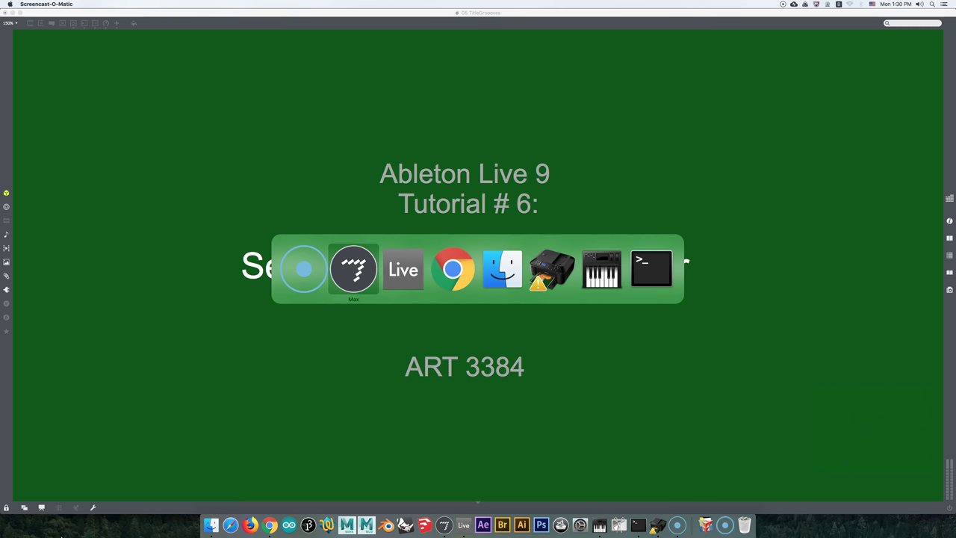
# - Switch to Ableton Live 9 showing the 'TutorialMIDI Controller' set
pyautogui.press('super+Tab')
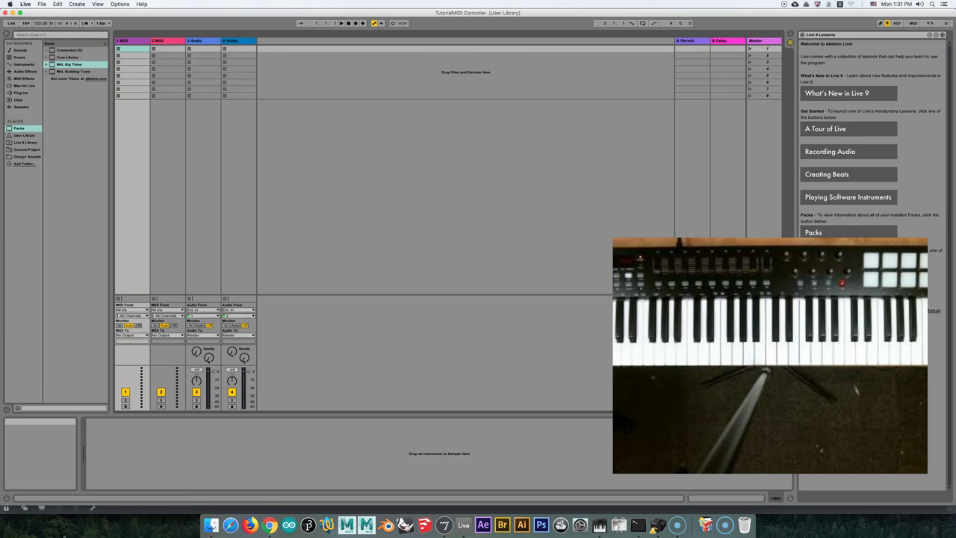
# - In the Link/MIDI preferences, switch on Track and Remote for the Oxygen 49 input port
pyautogui.press('super+comma')
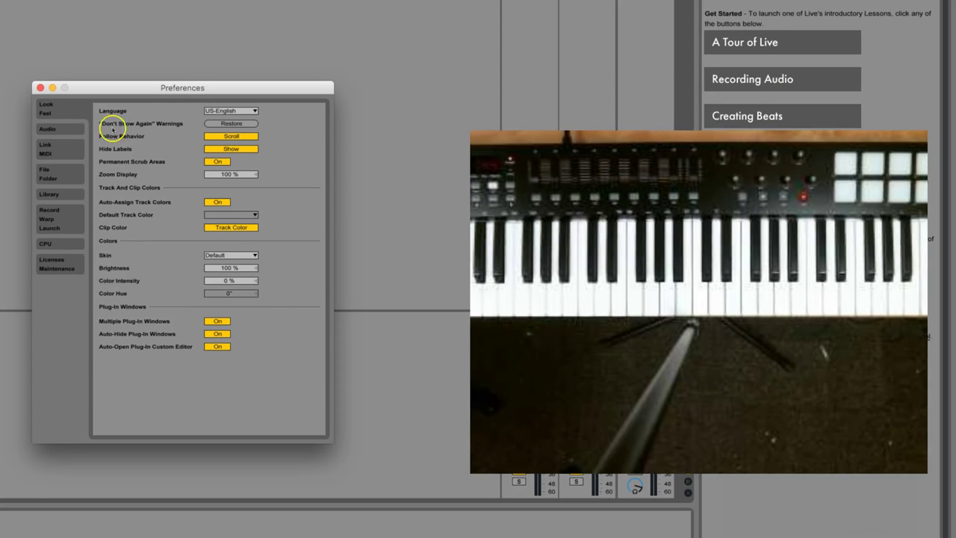
pyautogui.click(56, 155)
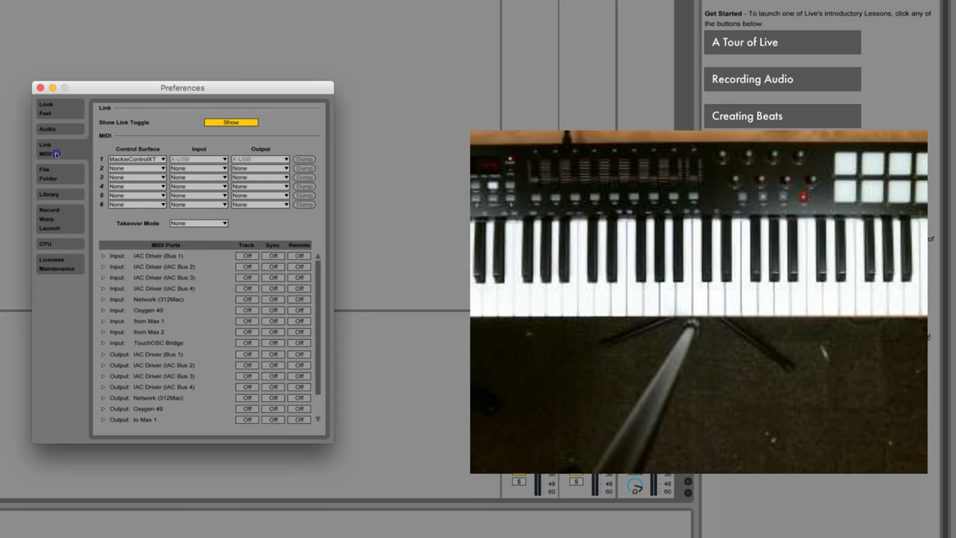
pyautogui.click(246, 311)
pyautogui.click(300, 310)
pyautogui.click(247, 421)
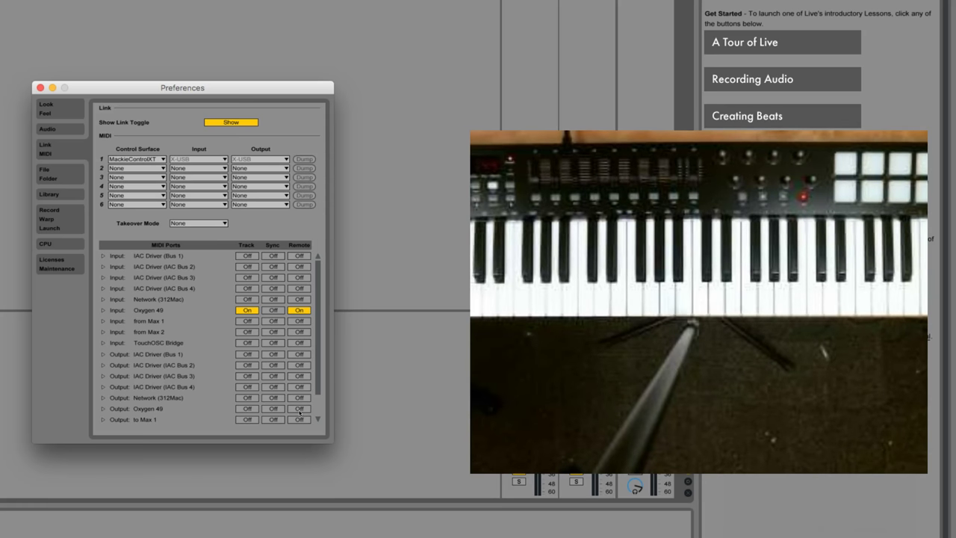
pyautogui.click(299, 409)
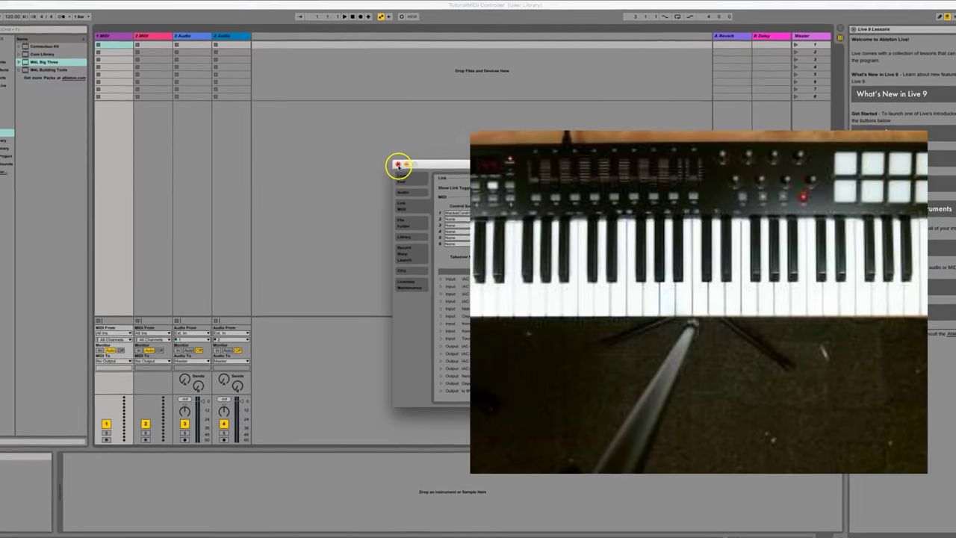
# - Close Preferences and drag Grand Piano.adg from Instrument Rack > Piano & Keys onto track 1
pyautogui.click(295, 142)
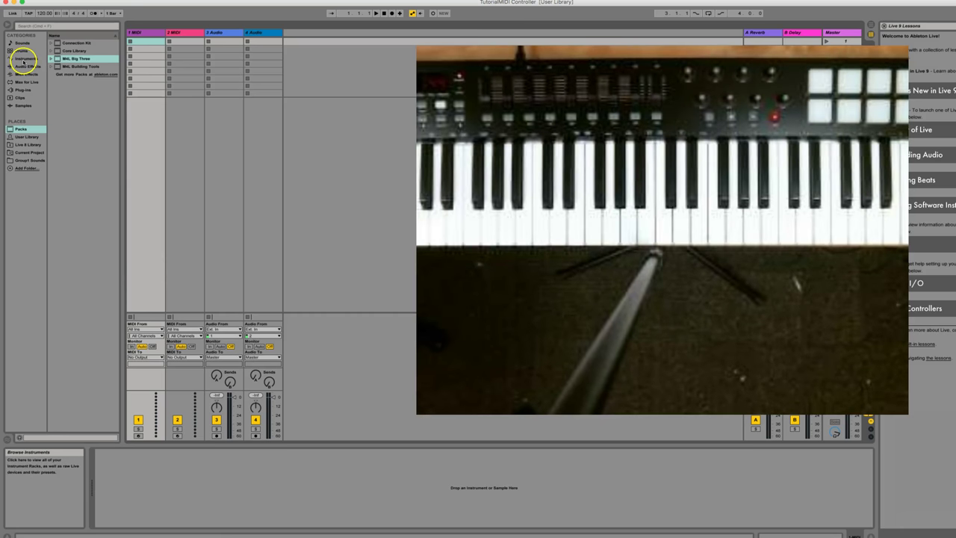
pyautogui.click(24, 58)
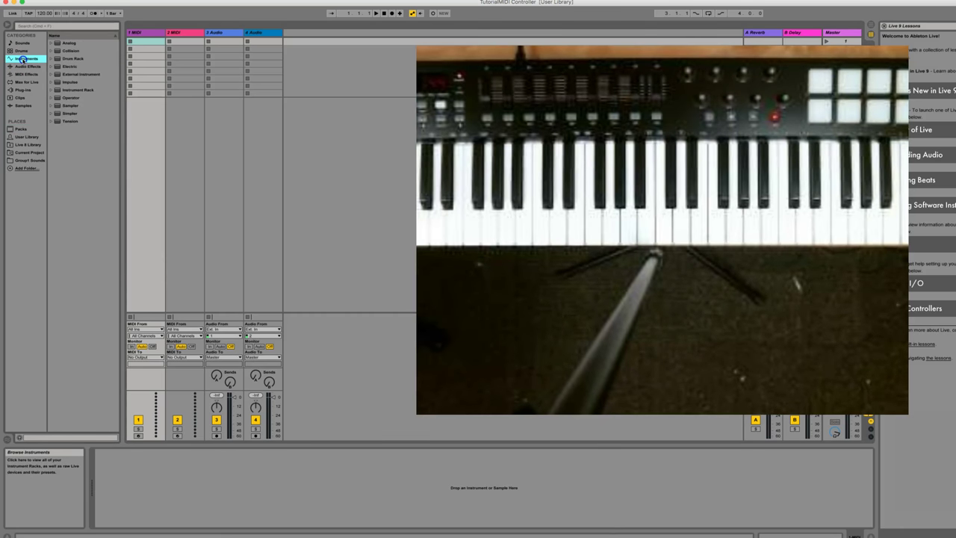
pyautogui.click(52, 89)
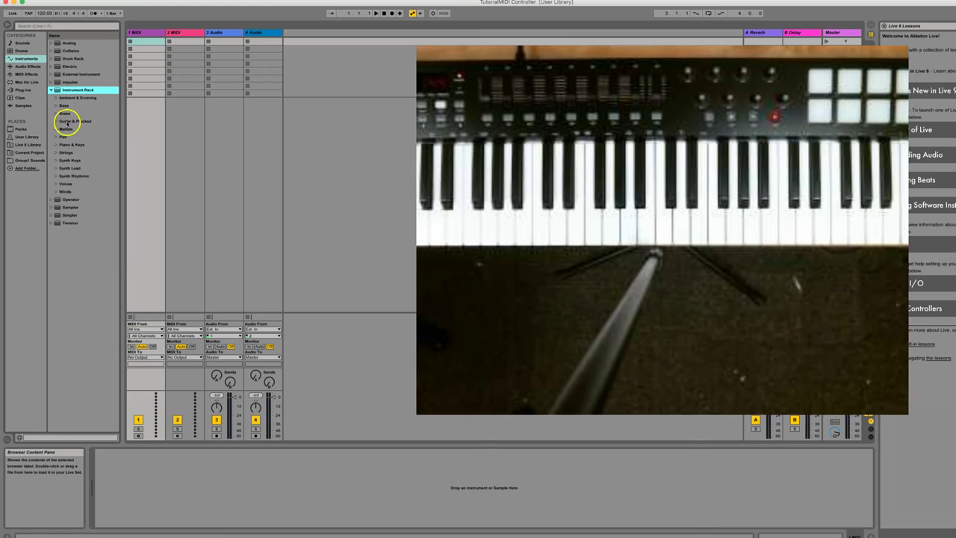
pyautogui.click(56, 145)
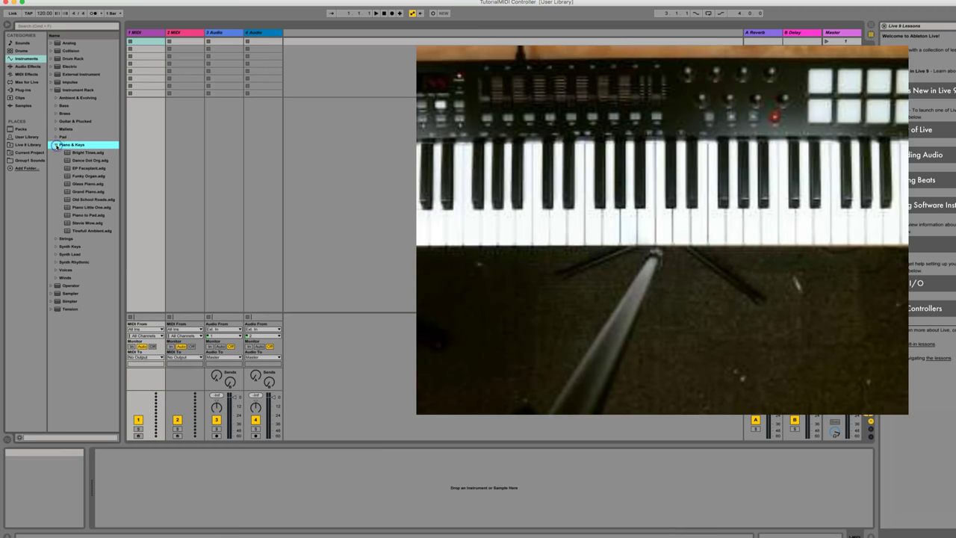
pyautogui.click(68, 193)
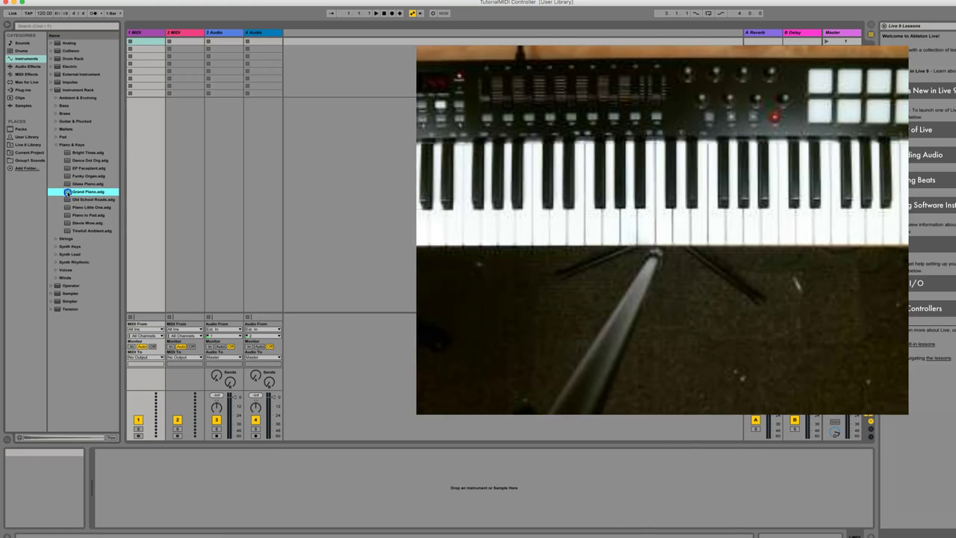
pyautogui.moveTo(118, 269); pyautogui.dragTo(136, 474)
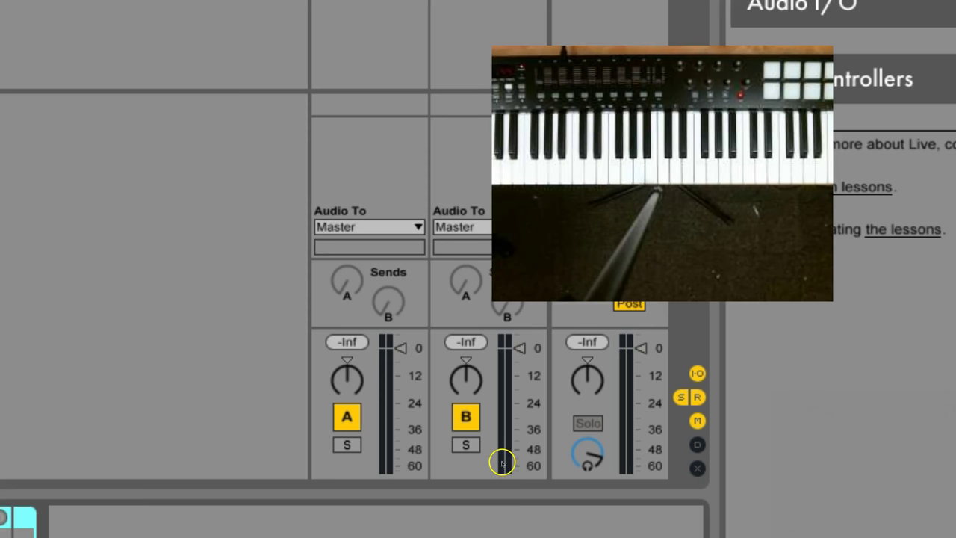
# - Toggle the I-O, Returns, Mixer and Delay mixer sections off and back on
pyautogui.click(697, 374)
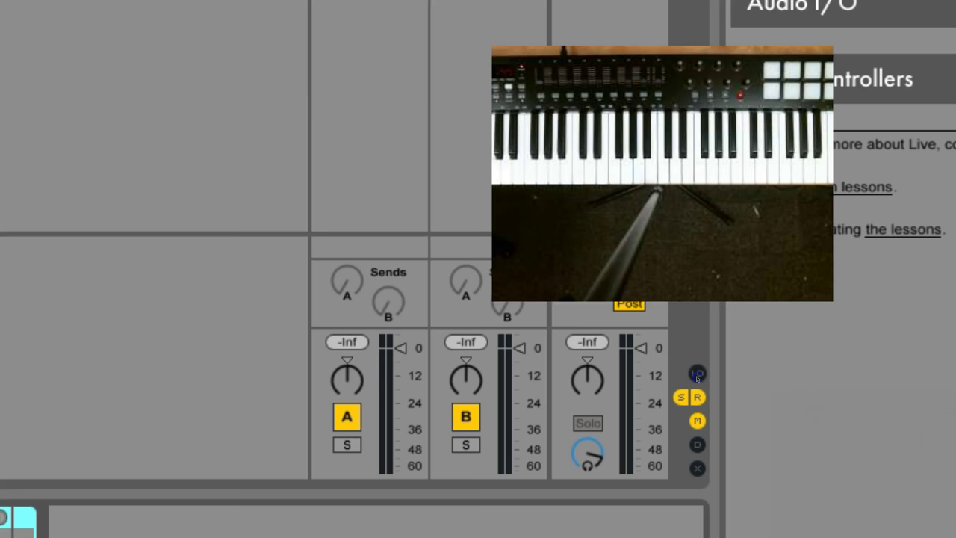
pyautogui.click(697, 374)
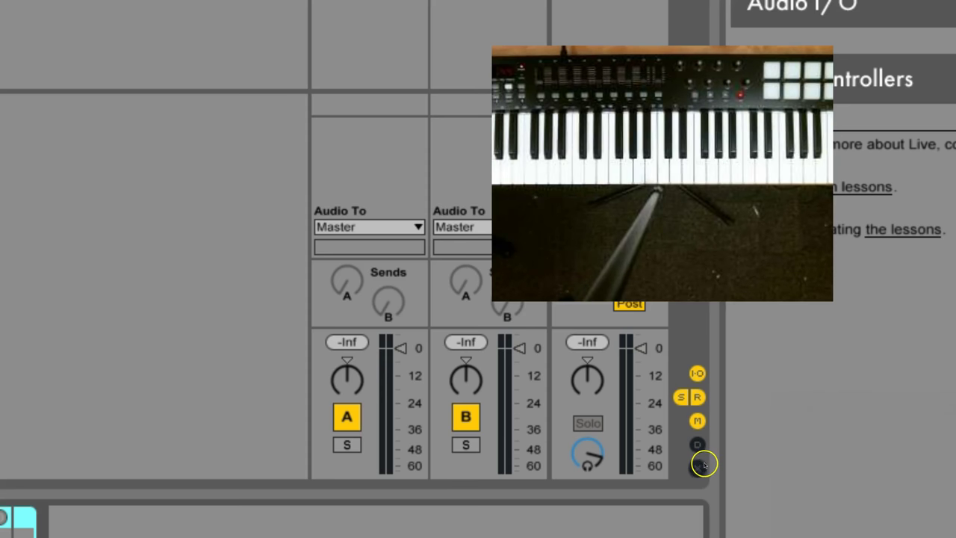
pyautogui.click(696, 398)
pyautogui.click(697, 398)
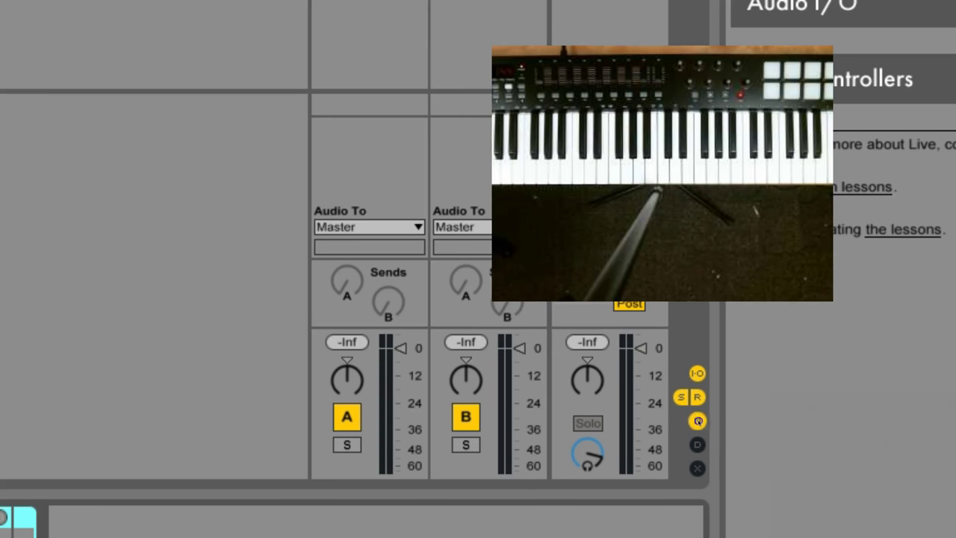
pyautogui.click(698, 421)
pyautogui.click(697, 421)
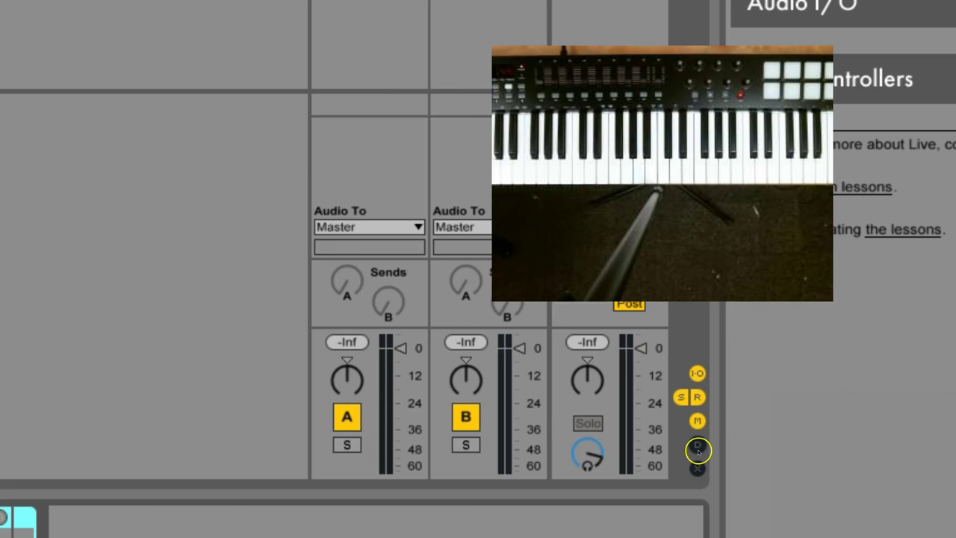
pyautogui.click(697, 446)
pyautogui.click(697, 446)
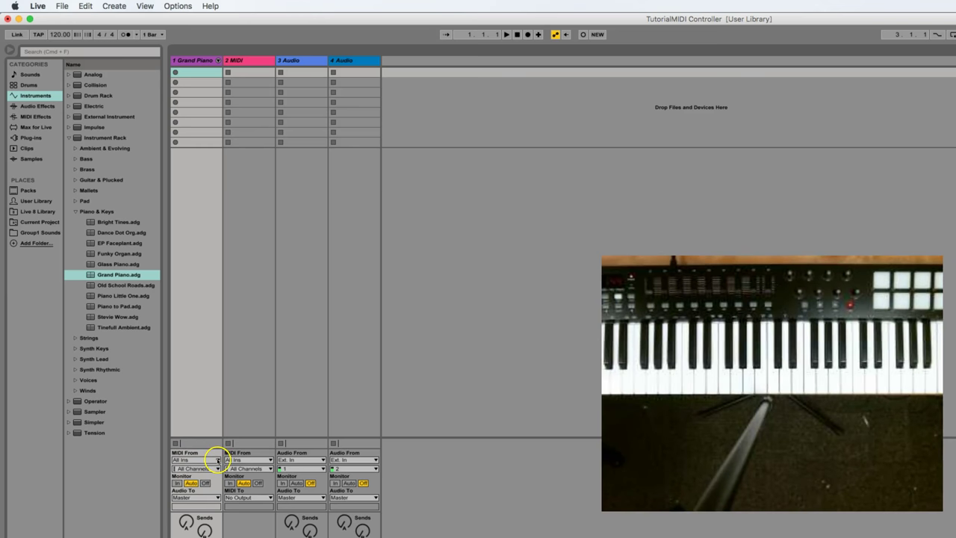
# - Set track 1's MIDI From input to Oxygen 49
pyautogui.click(217, 460)
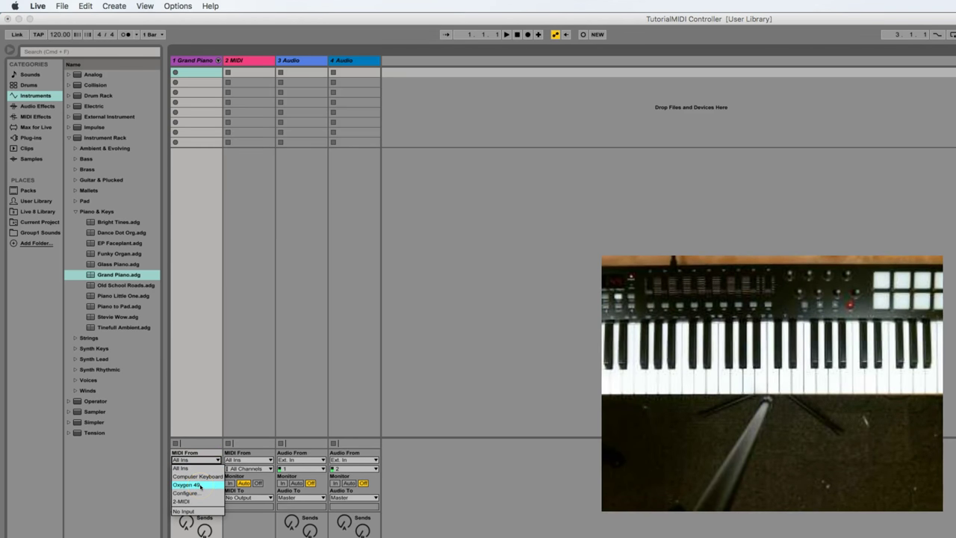
pyautogui.click(200, 486)
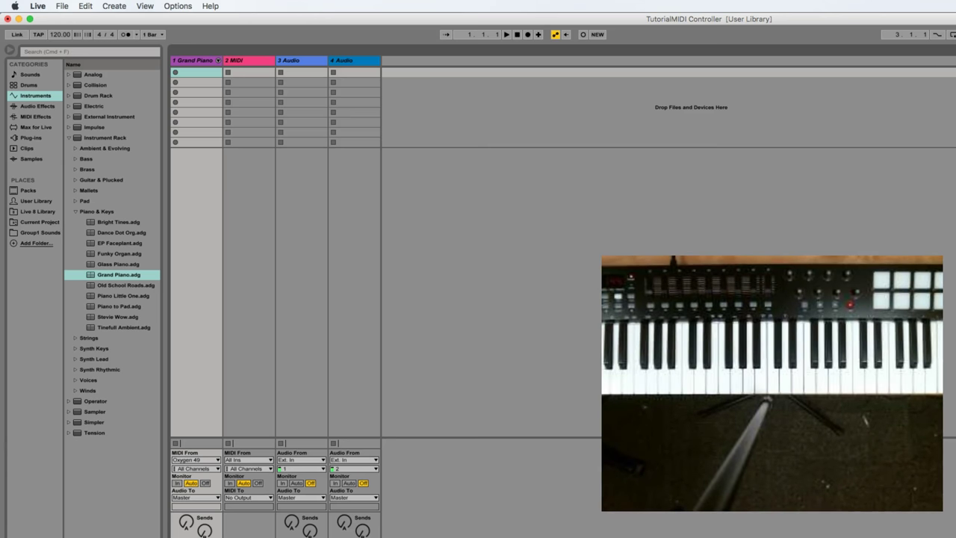
# - Select the 2 MIDI track, collapse Instrument Rack, and list the Drums category kits
pyautogui.click(253, 62)
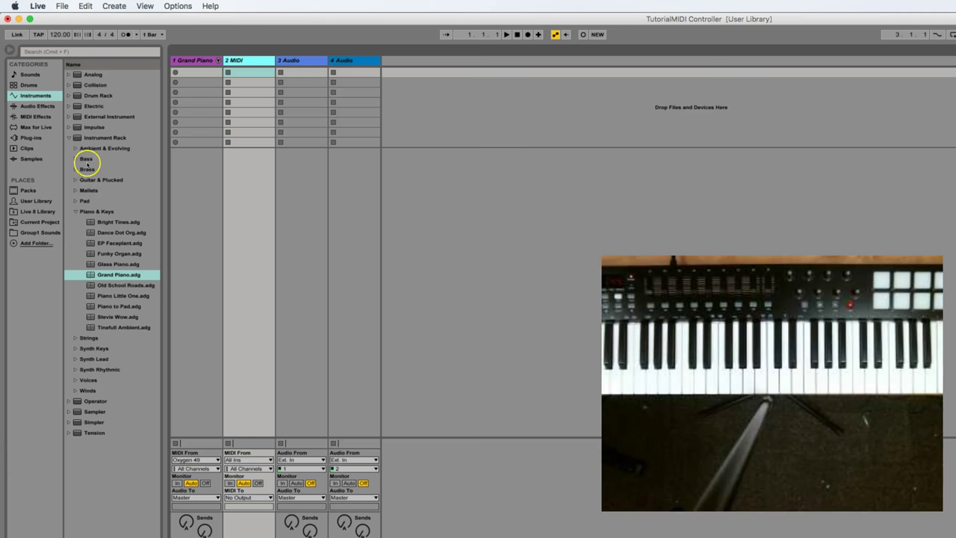
pyautogui.click(68, 137)
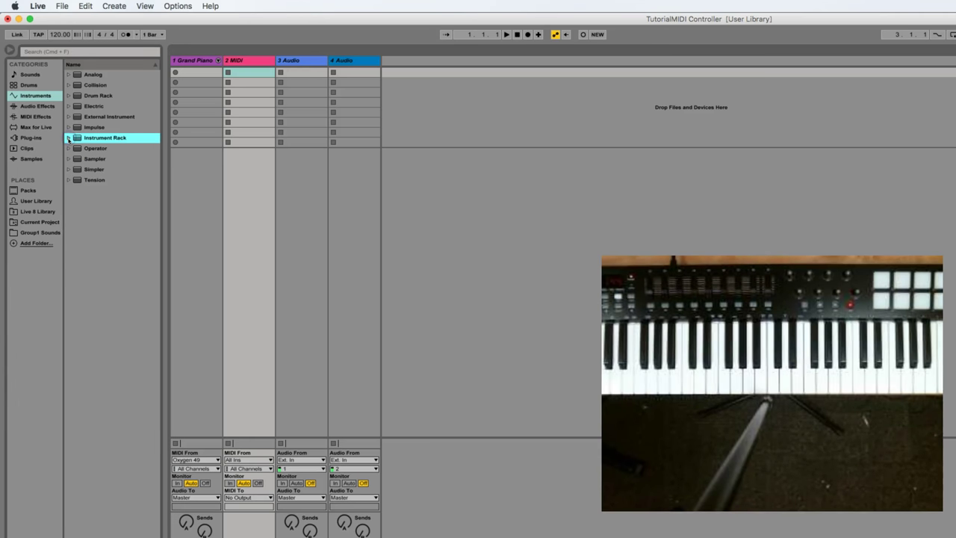
pyautogui.click(68, 96)
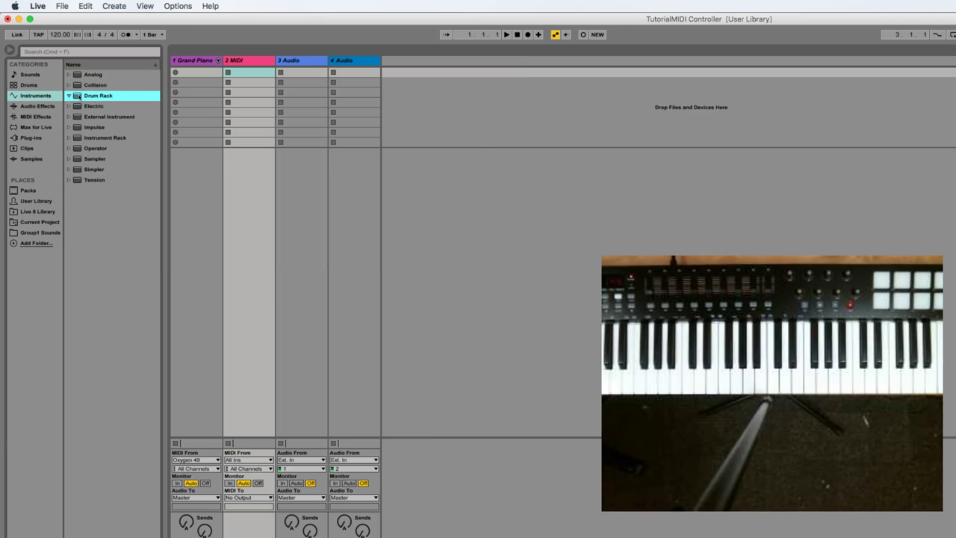
pyautogui.click(67, 95)
pyautogui.click(35, 92)
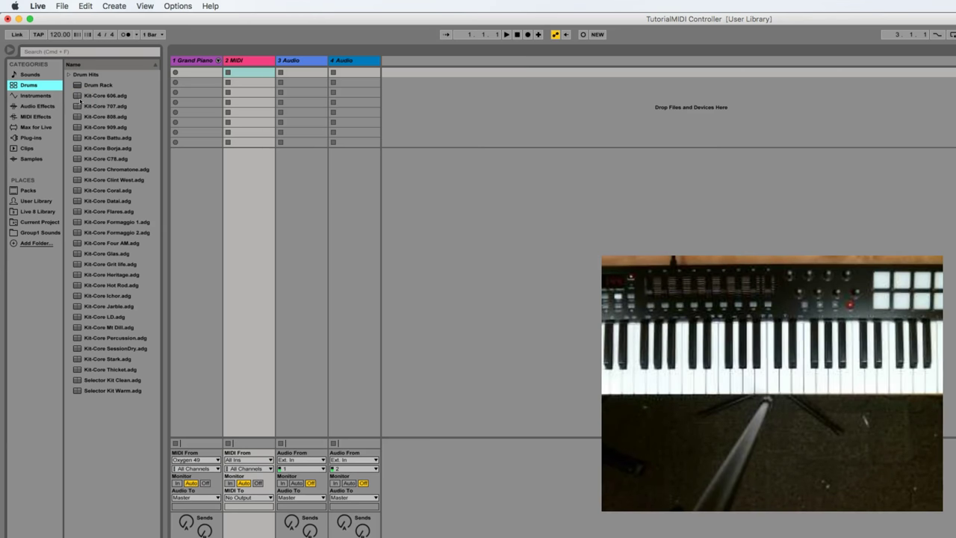
pyautogui.click(77, 96)
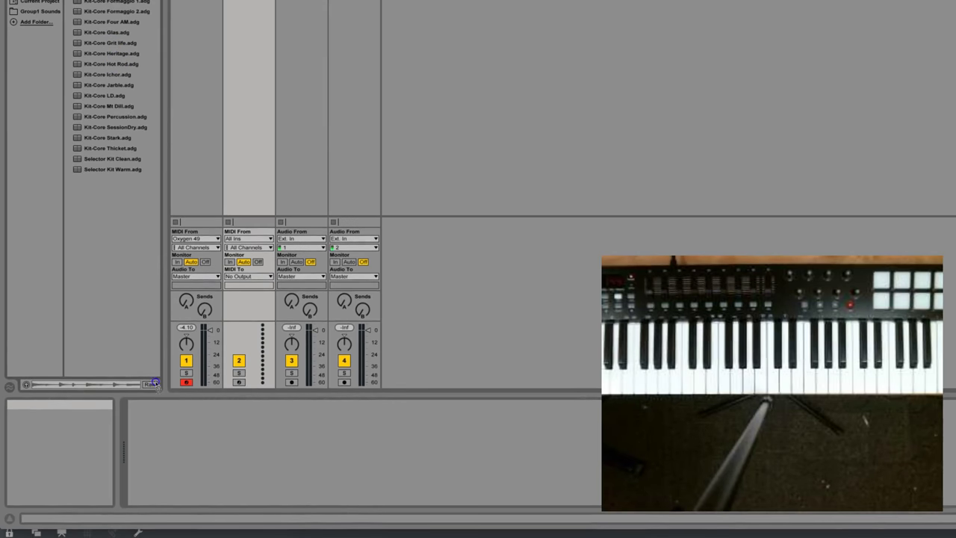
pyautogui.click(161, 507)
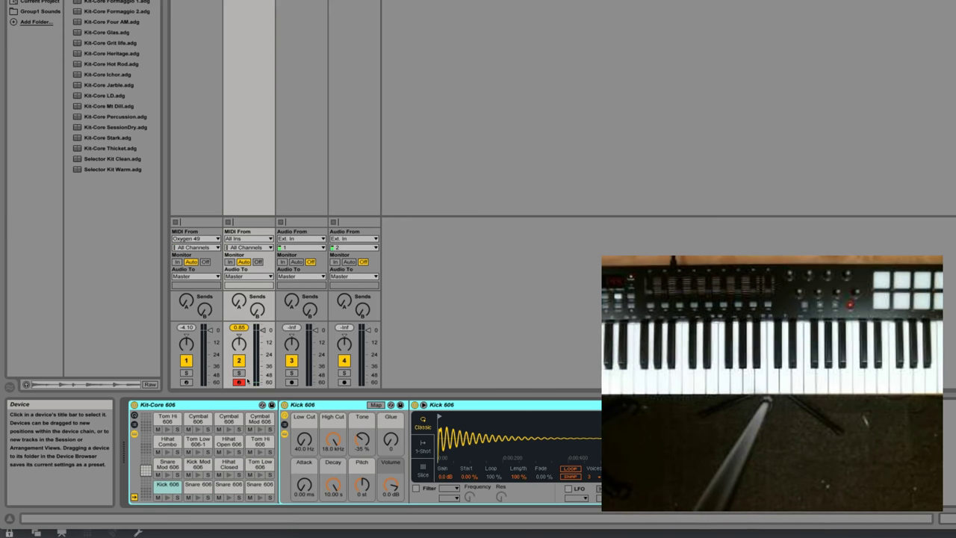
pyautogui.click(295, 330)
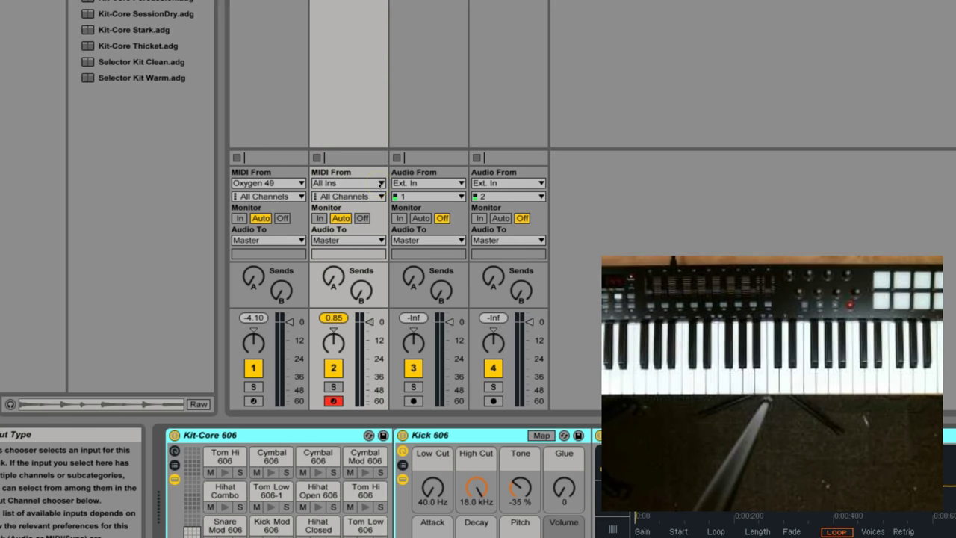
# - Set the drum track's MIDI input to Oxygen 49 on Ch. 10
pyautogui.click(381, 183)
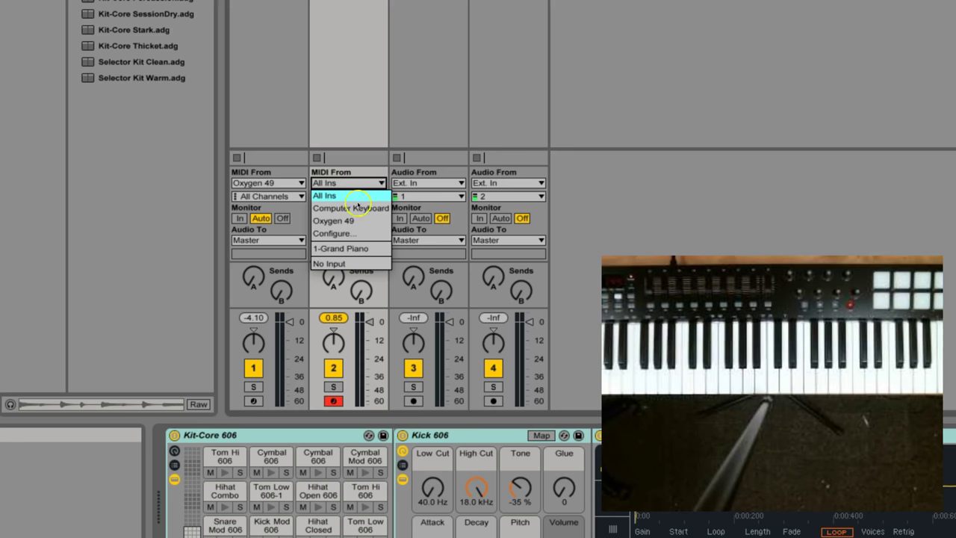
pyautogui.click(357, 221)
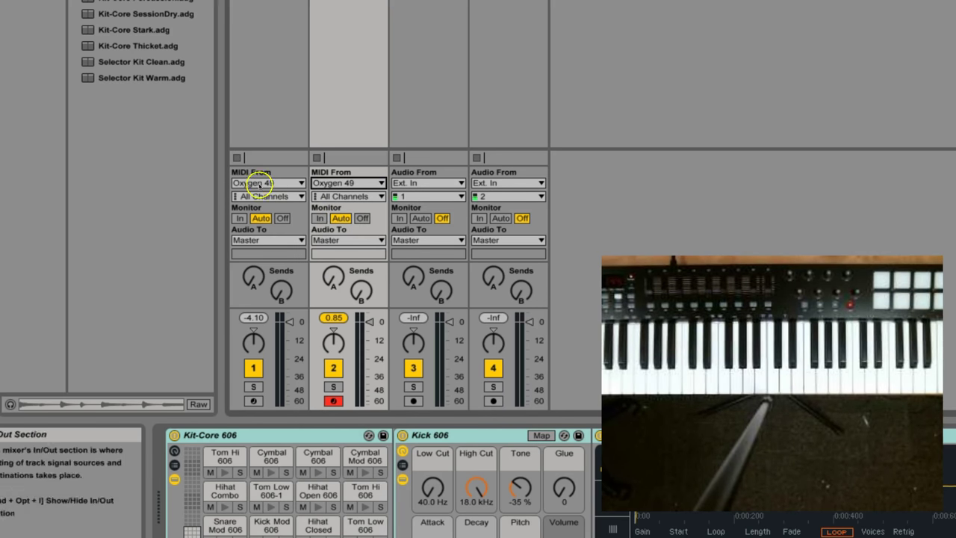
pyautogui.click(380, 197)
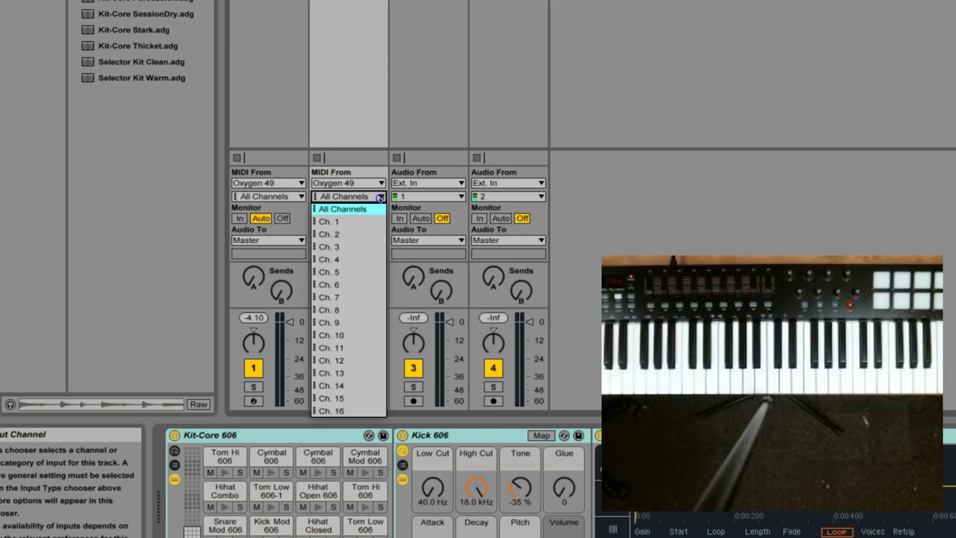
pyautogui.click(350, 334)
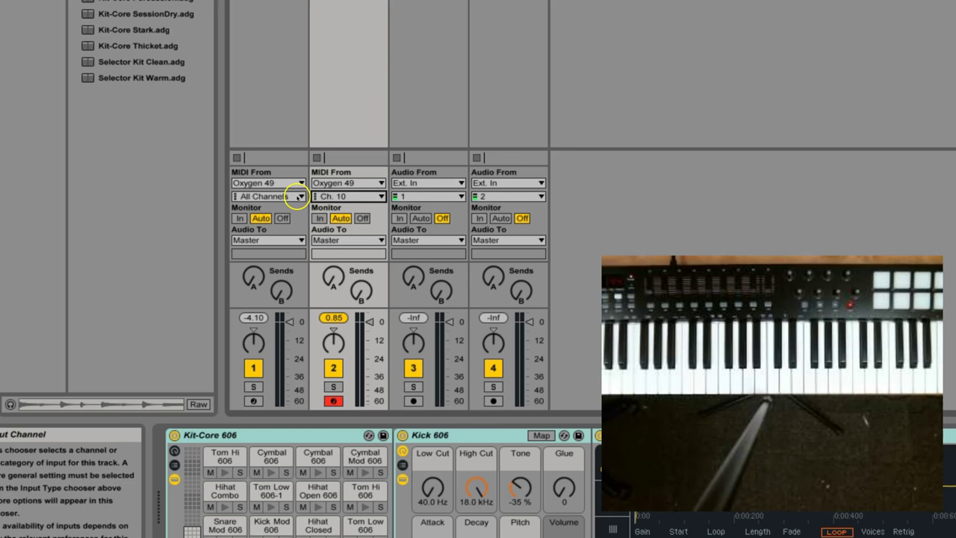
# - Limit the Grand Piano track's input channel to Ch. 1
pyautogui.click(299, 196)
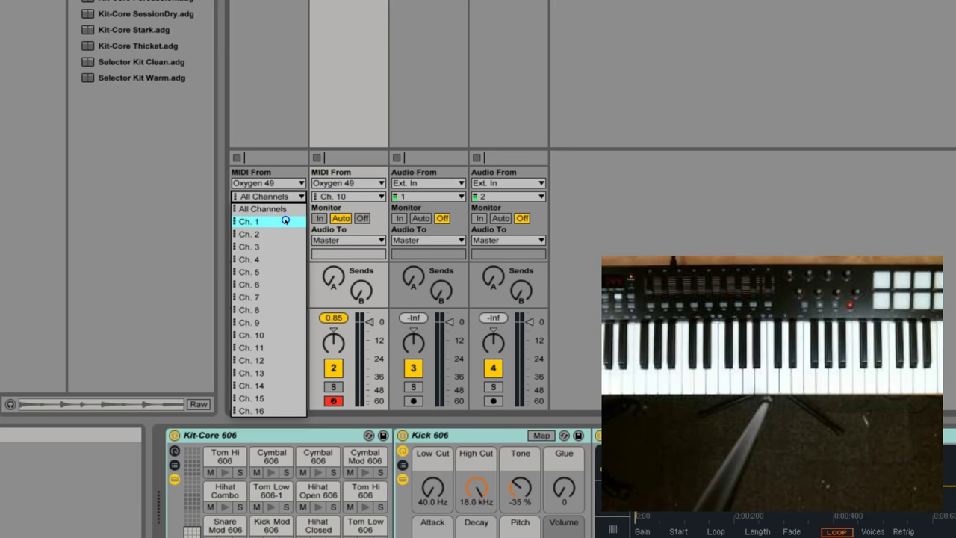
pyautogui.click(284, 221)
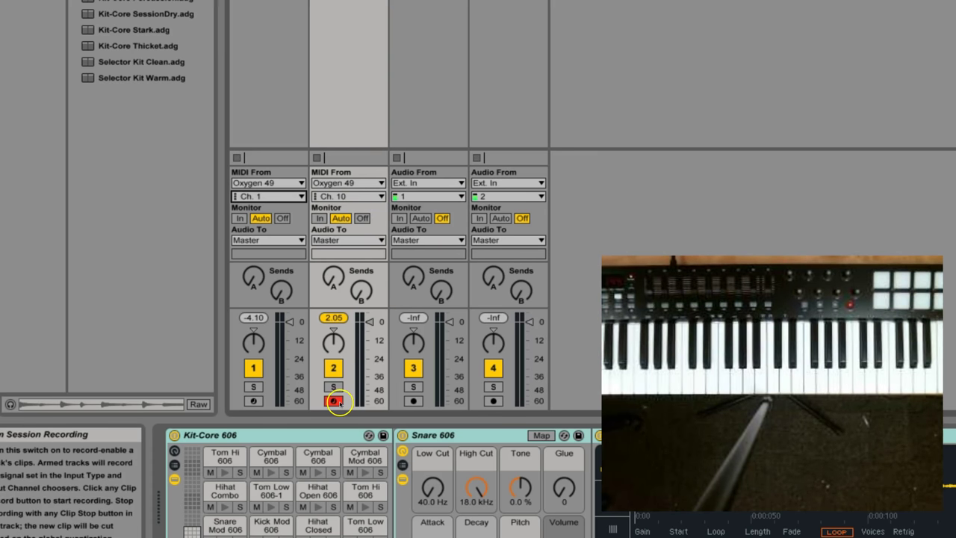
# - Arm the Grand Piano and Kit-Core 606 tracks together, Cmd-clicking to bypass exclusive arm
pyautogui.click(254, 401)
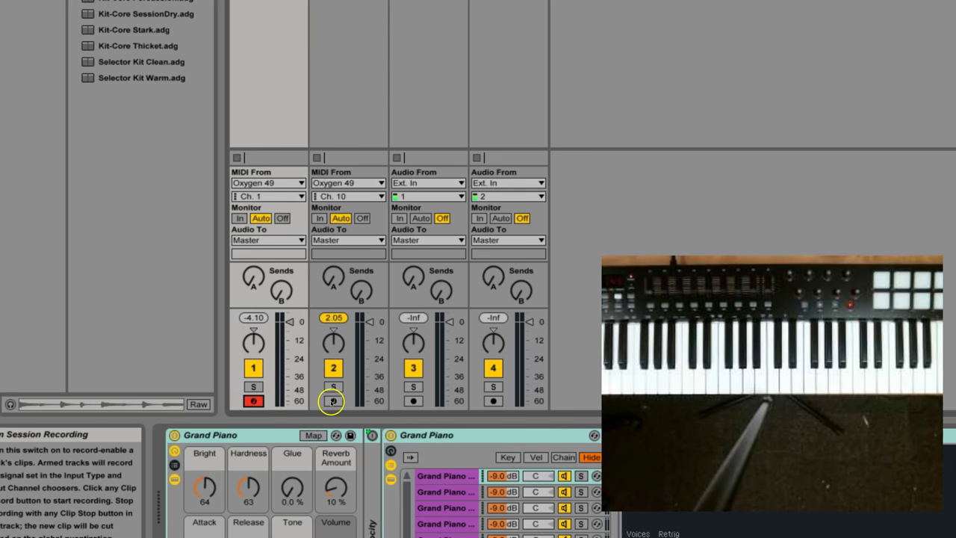
pyautogui.click(332, 401)
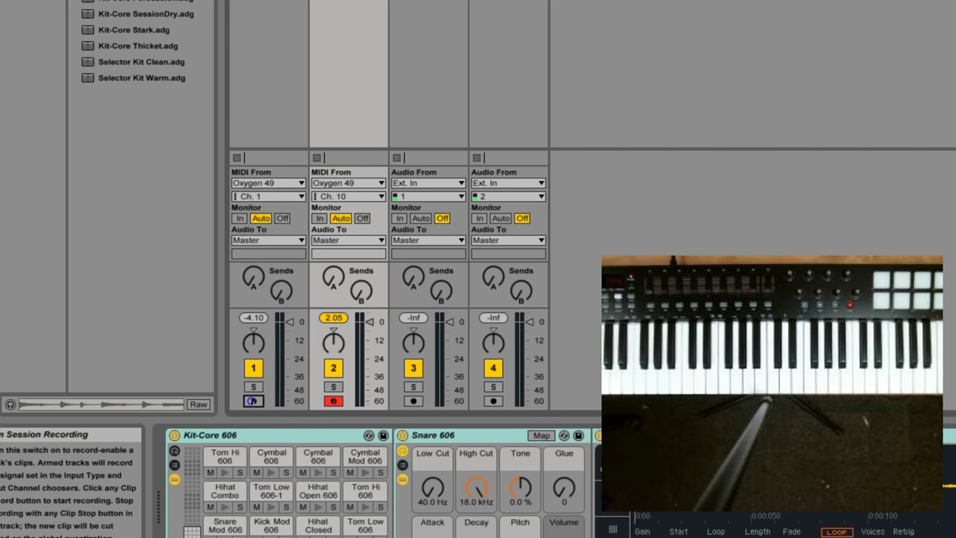
pyautogui.click(252, 401)
pyautogui.click(334, 401)
pyautogui.click(254, 402)
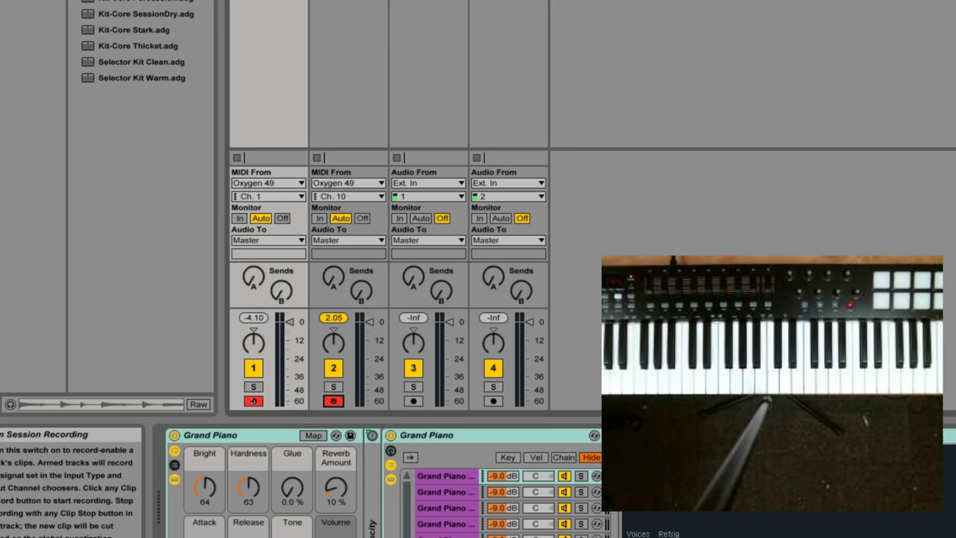
pyautogui.click(253, 401)
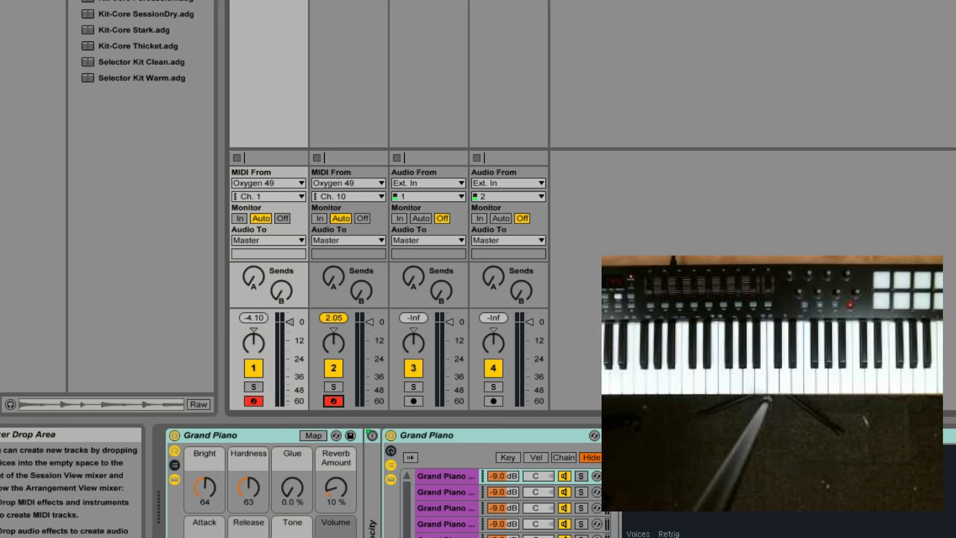
# - Open Preferences at the Record/Warp/Launch page
pyautogui.press('super+comma')
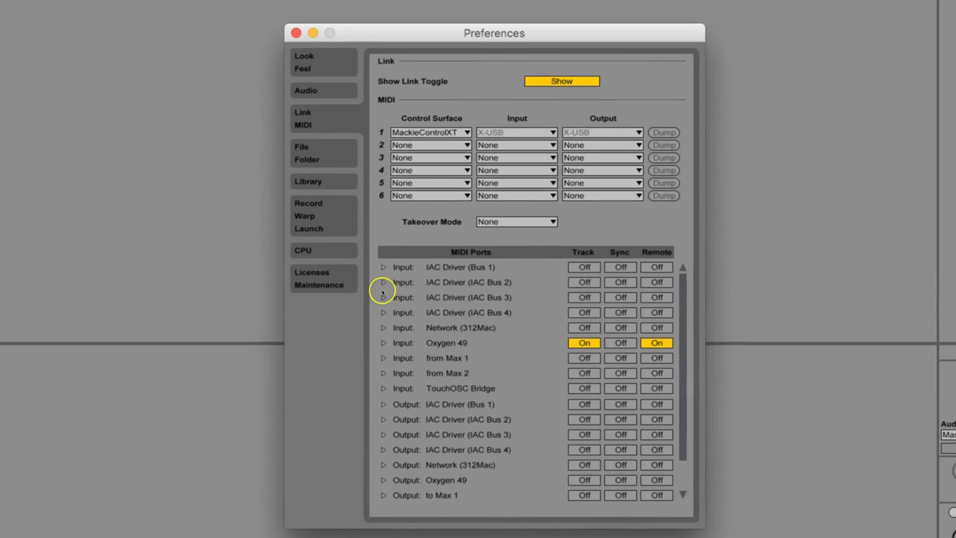
pyautogui.click(337, 215)
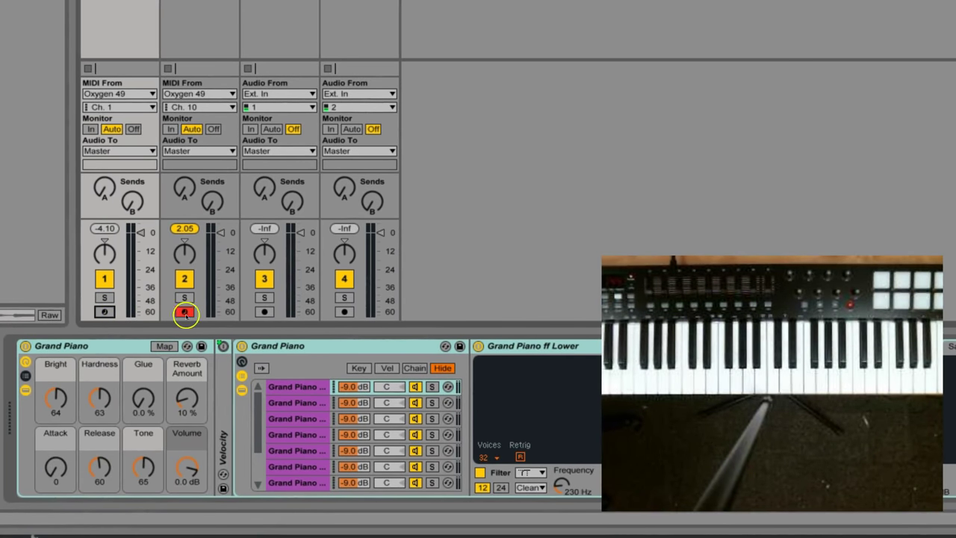
# - Arm the drum kit, piano and audio tracks 3 and 4 together to test non-exclusive arming
pyautogui.click(185, 313)
pyautogui.click(186, 312)
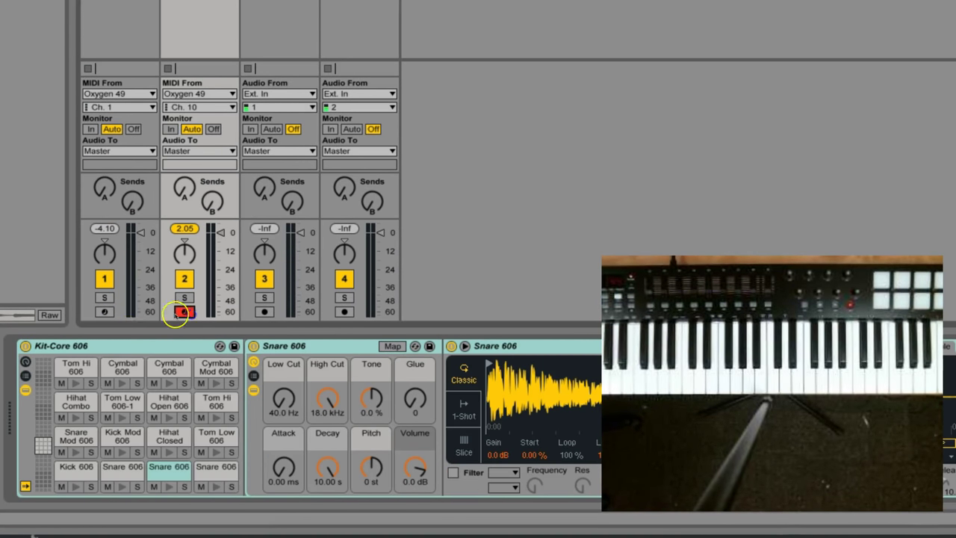
pyautogui.click(102, 312)
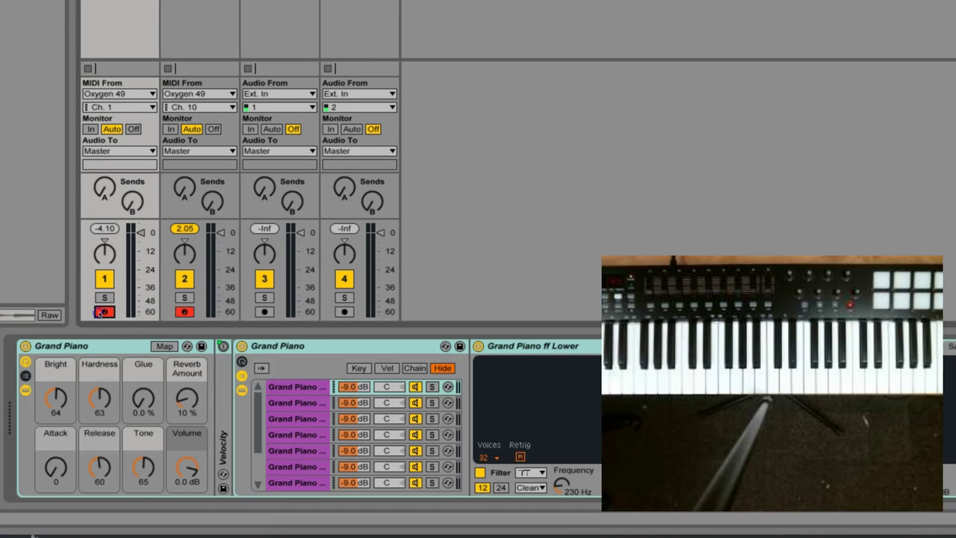
pyautogui.click(263, 313)
pyautogui.click(348, 314)
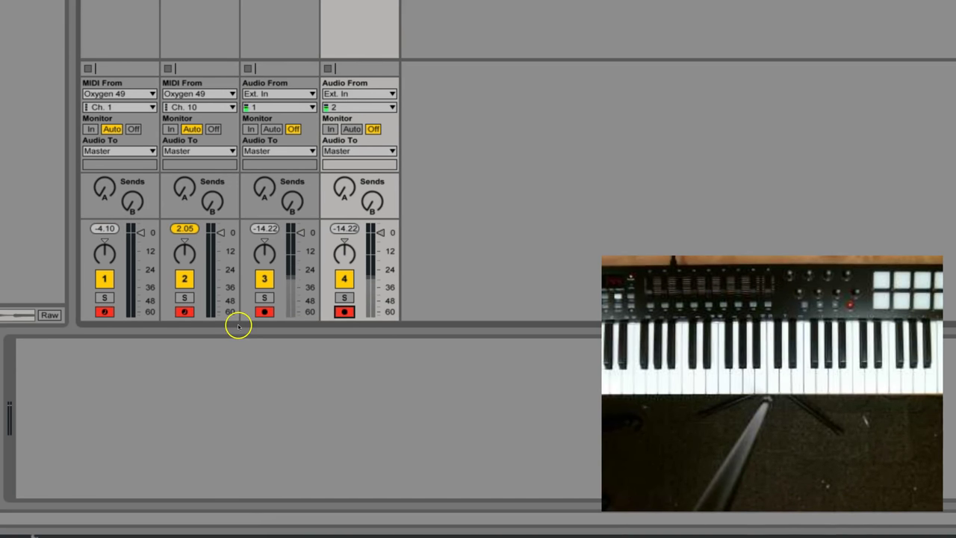
# - Disarm all four tracks, then re-arm only the piano and drum kit tracks
pyautogui.click(342, 313)
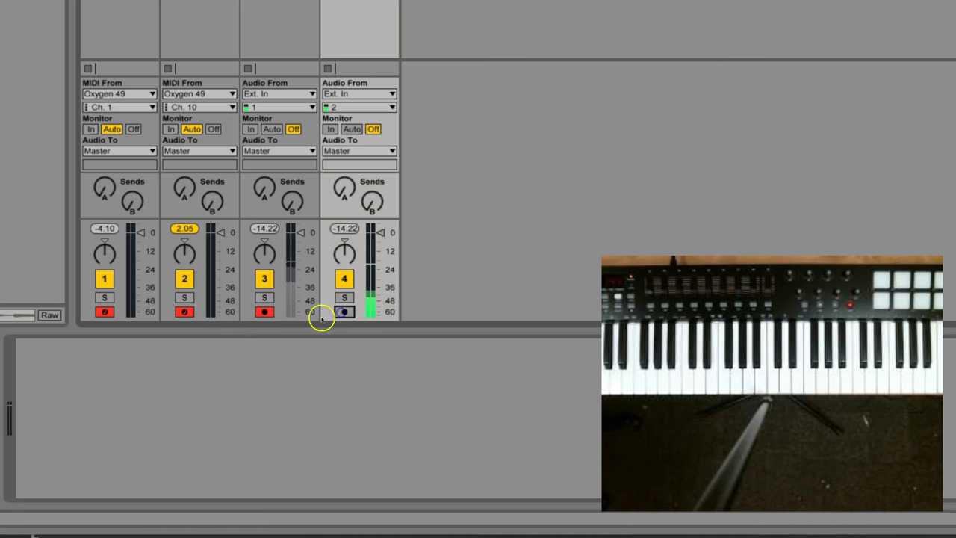
pyautogui.click(265, 313)
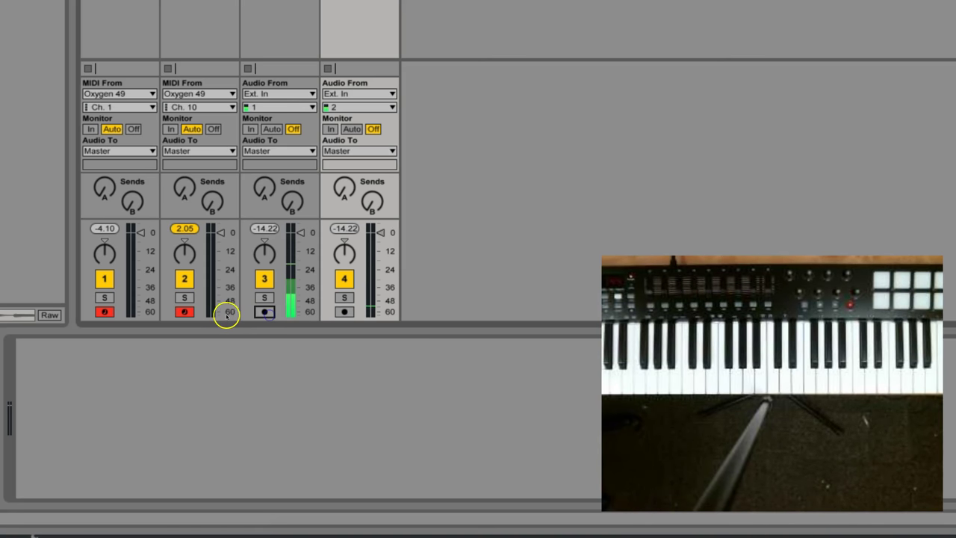
pyautogui.click(185, 312)
pyautogui.click(103, 312)
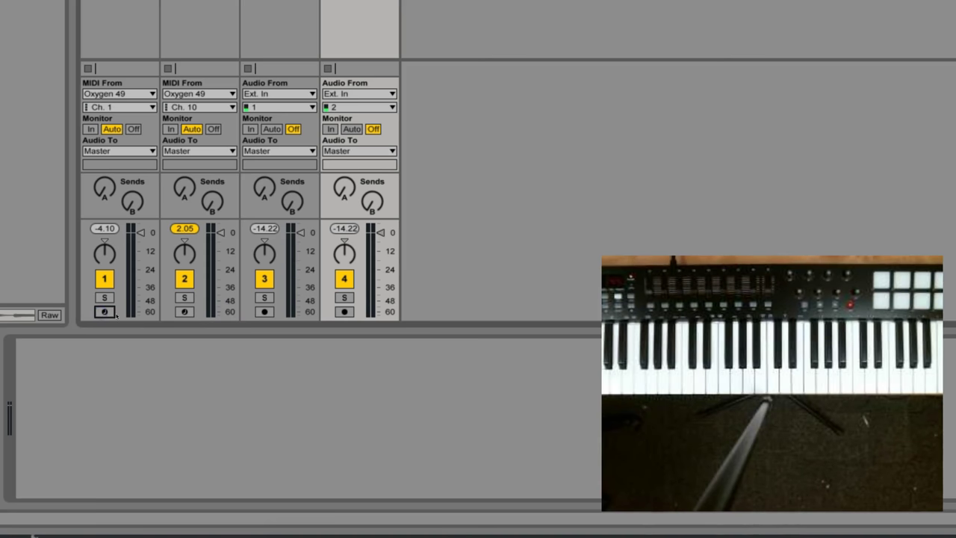
pyautogui.click(107, 317)
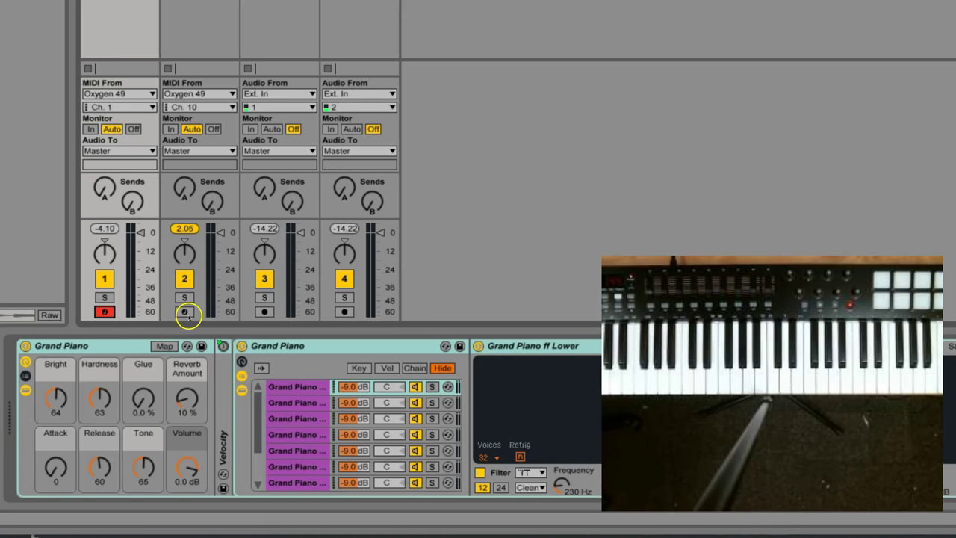
pyautogui.click(184, 312)
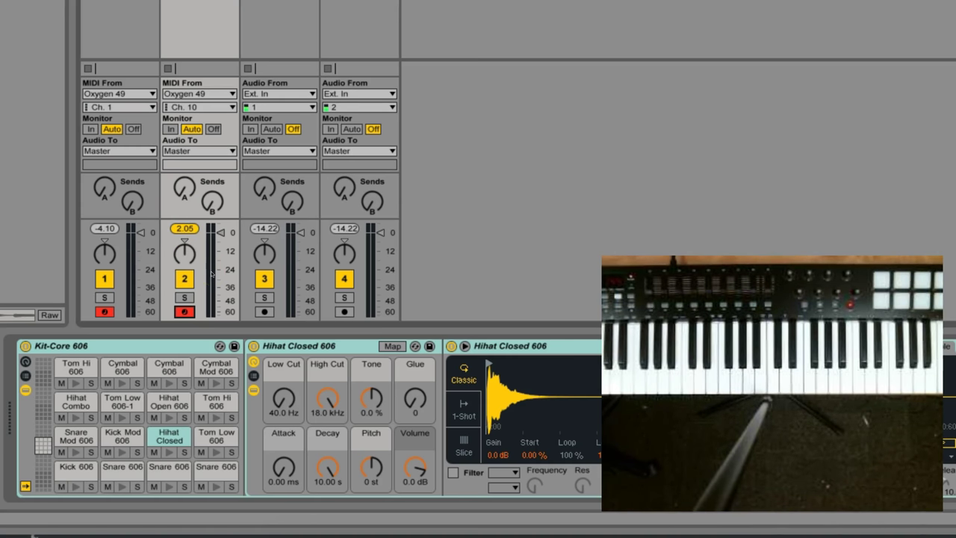
pyautogui.click(221, 279)
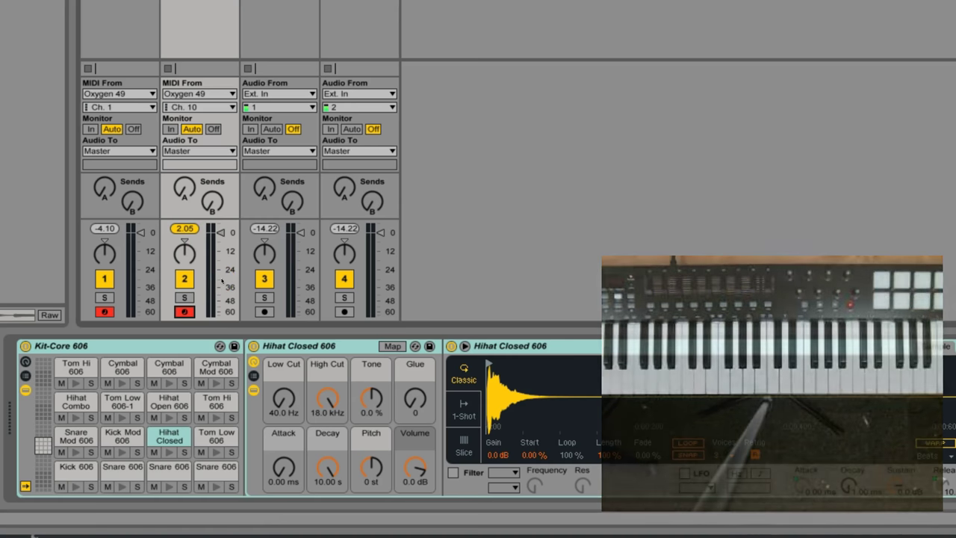